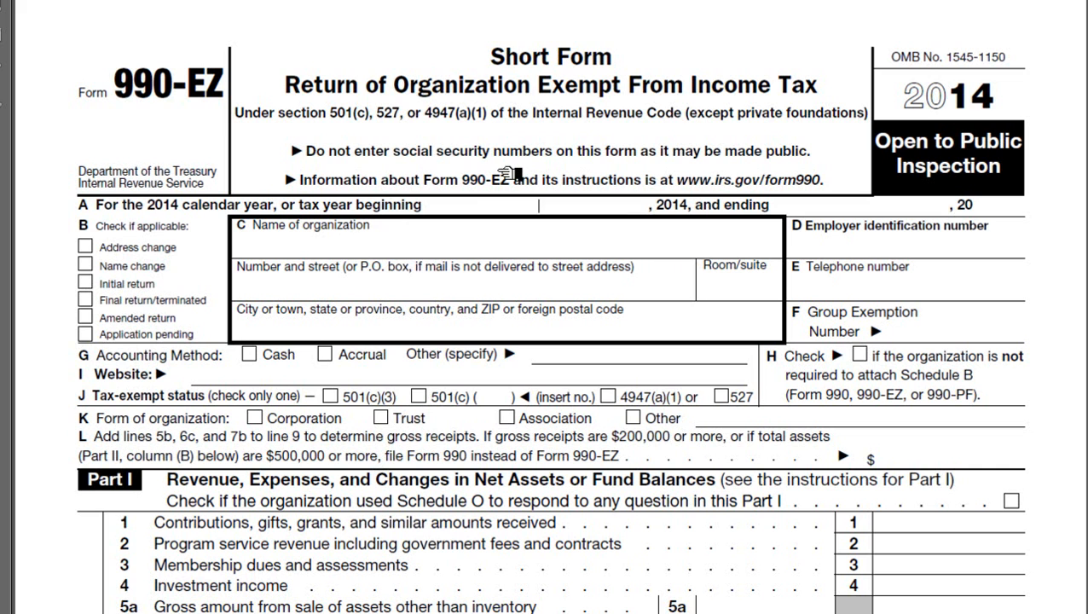
# Enter the tax year as beginning July 1, 2014 and ending June 30, 2015 on line A.
pyautogui.write('July 1')
pyautogui.press('Tab')
pyautogui.write('June 30')
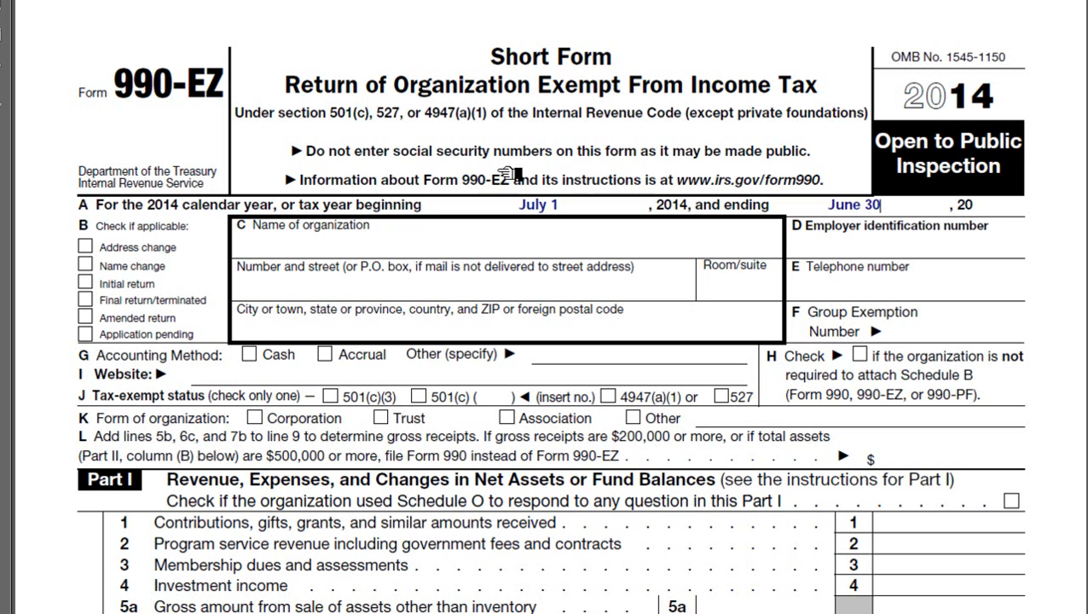
pyautogui.click(1004, 208)
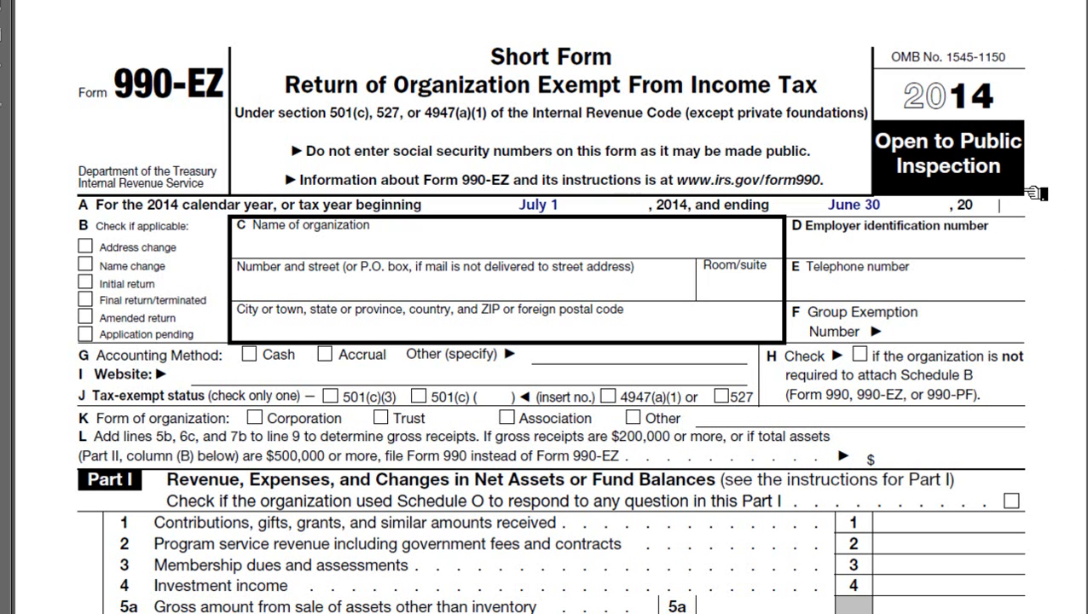
pyautogui.write('15')
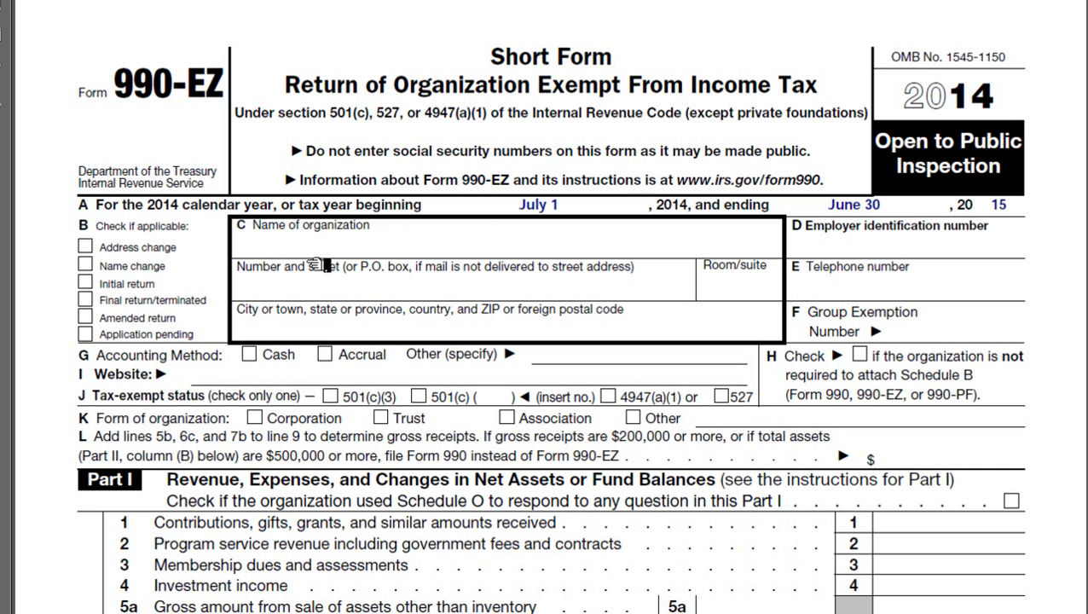
# Try the item B checkboxes, including address change, initial return, final return, amended return and application pending, clearing each again.
pyautogui.click(84, 282)
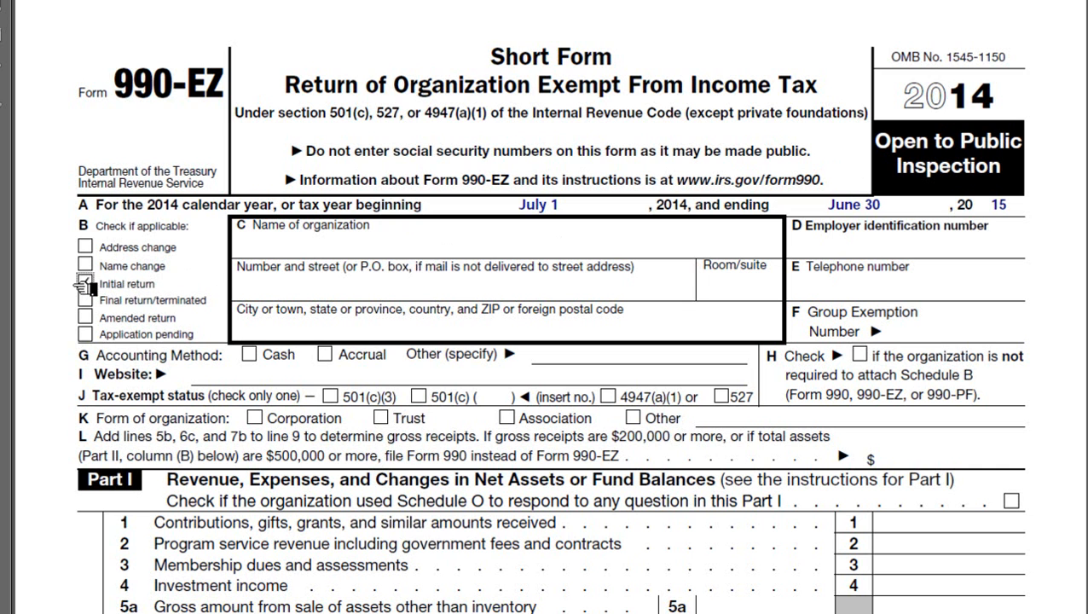
pyautogui.click(86, 282)
pyautogui.click(85, 299)
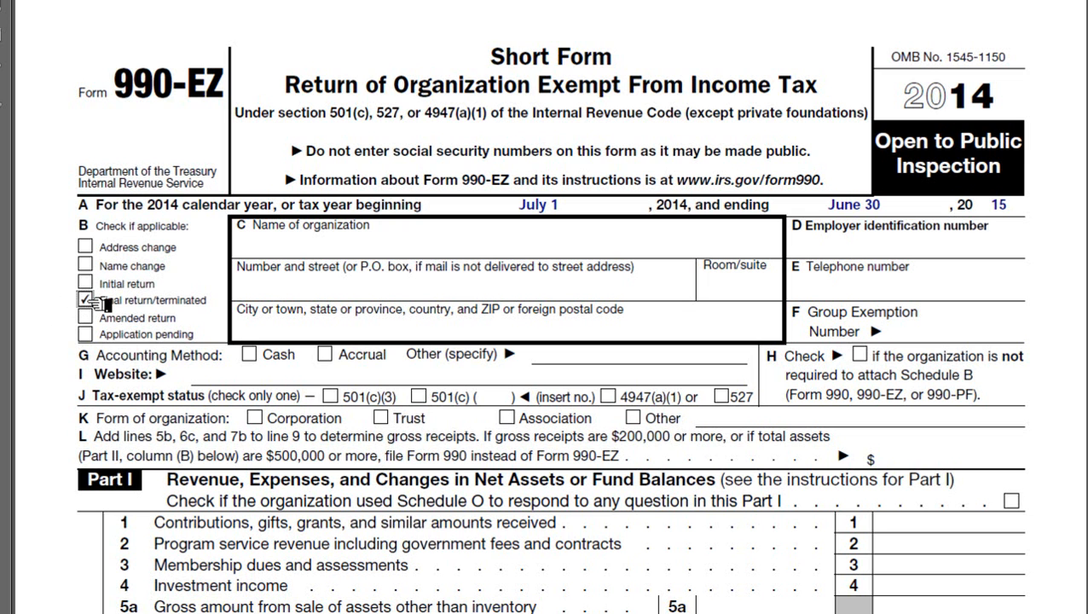
pyautogui.click(84, 299)
pyautogui.click(87, 246)
pyautogui.click(85, 246)
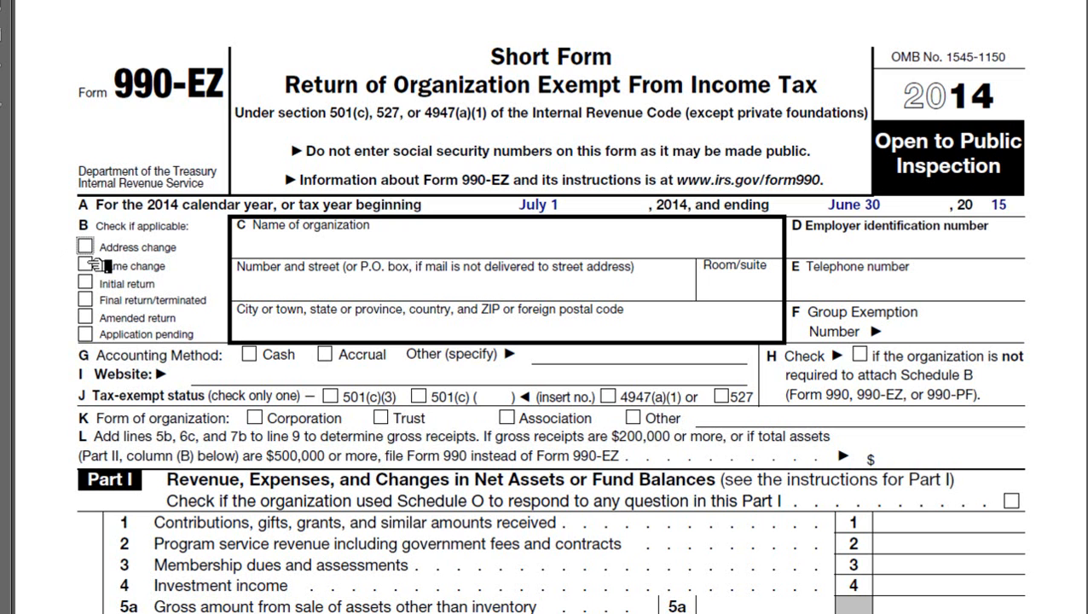
pyautogui.click(86, 265)
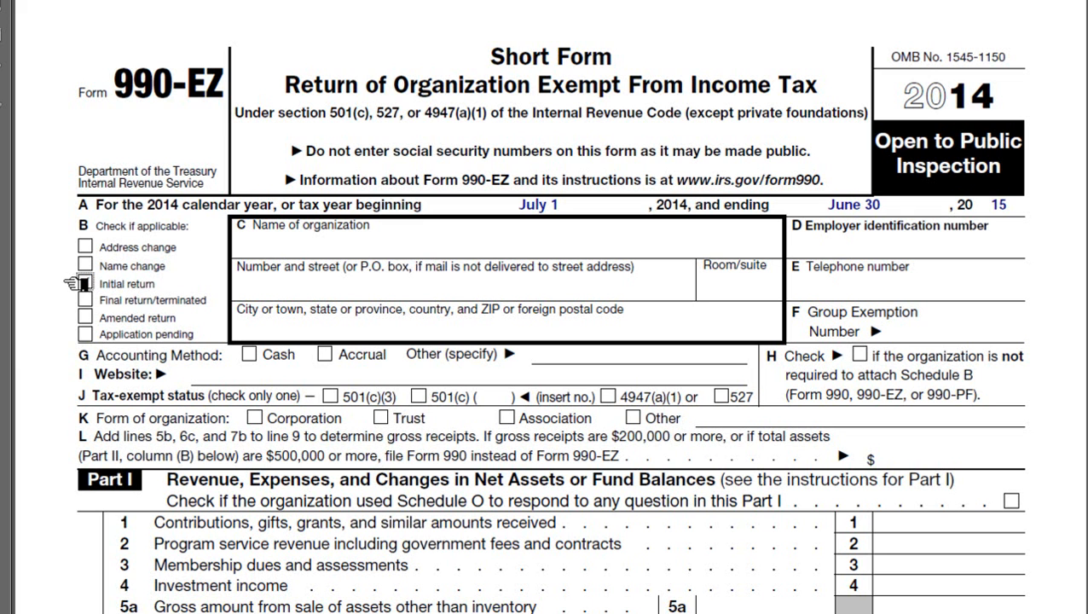
pyautogui.click(85, 283)
pyautogui.click(85, 299)
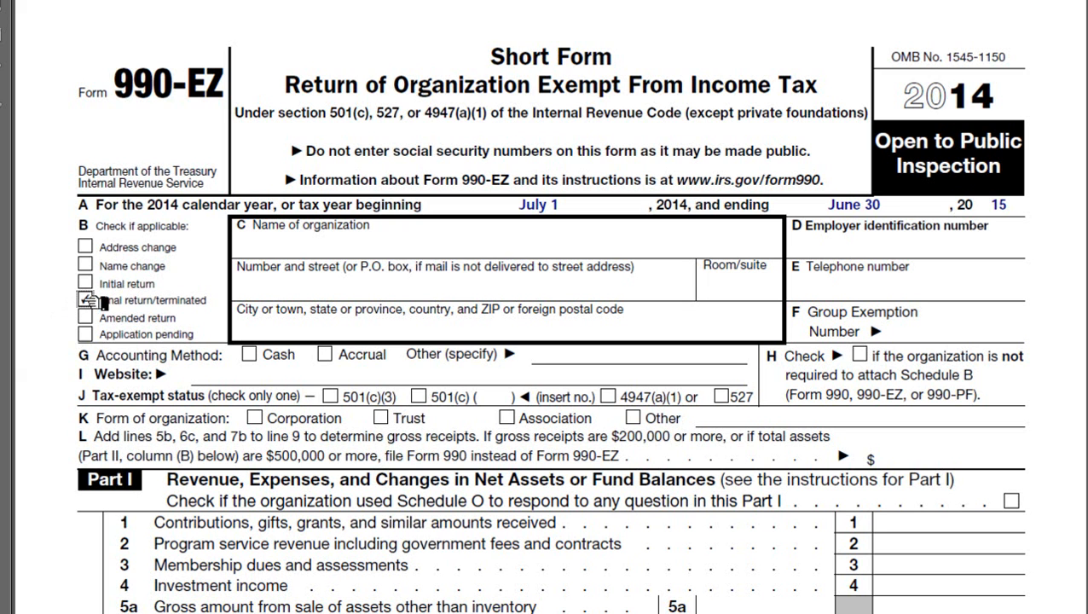
pyautogui.click(88, 317)
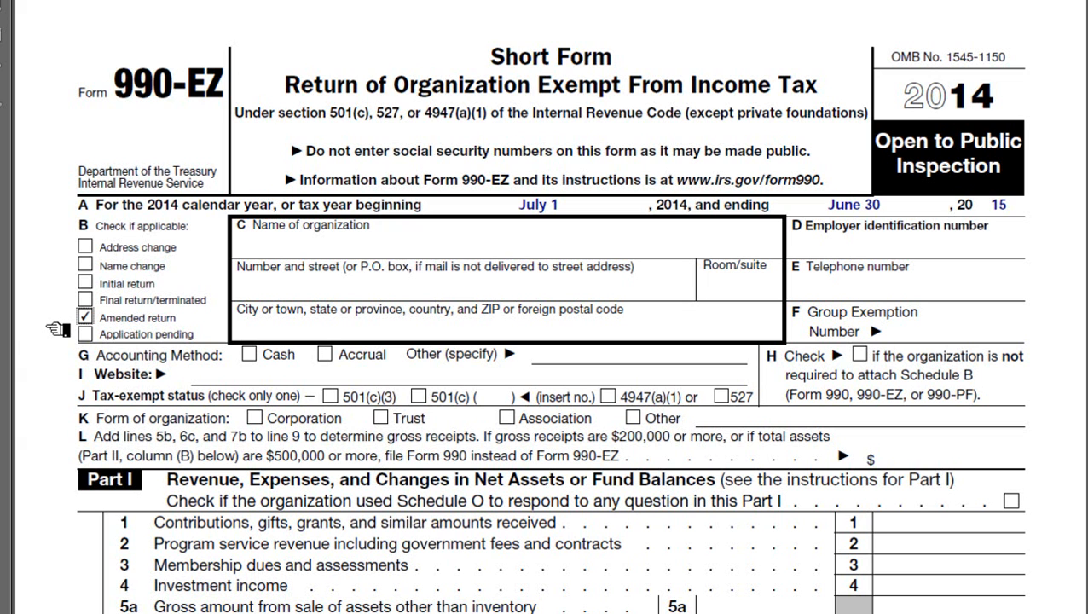
pyautogui.click(84, 333)
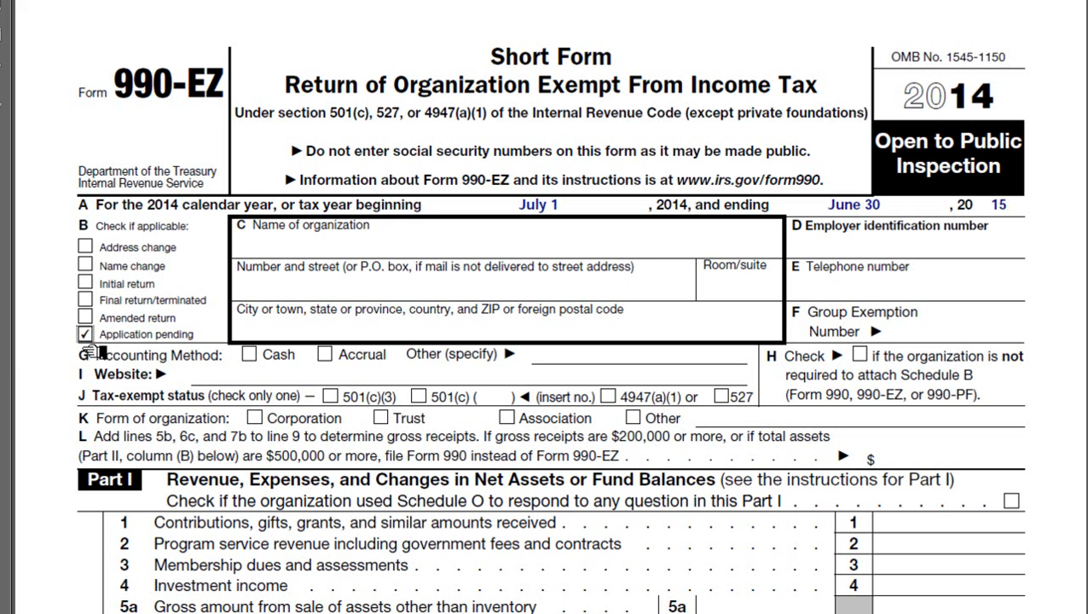
# Enter "Legal name, Inc. aka Common Name" as the name of the organization in item C.
pyautogui.click(299, 248)
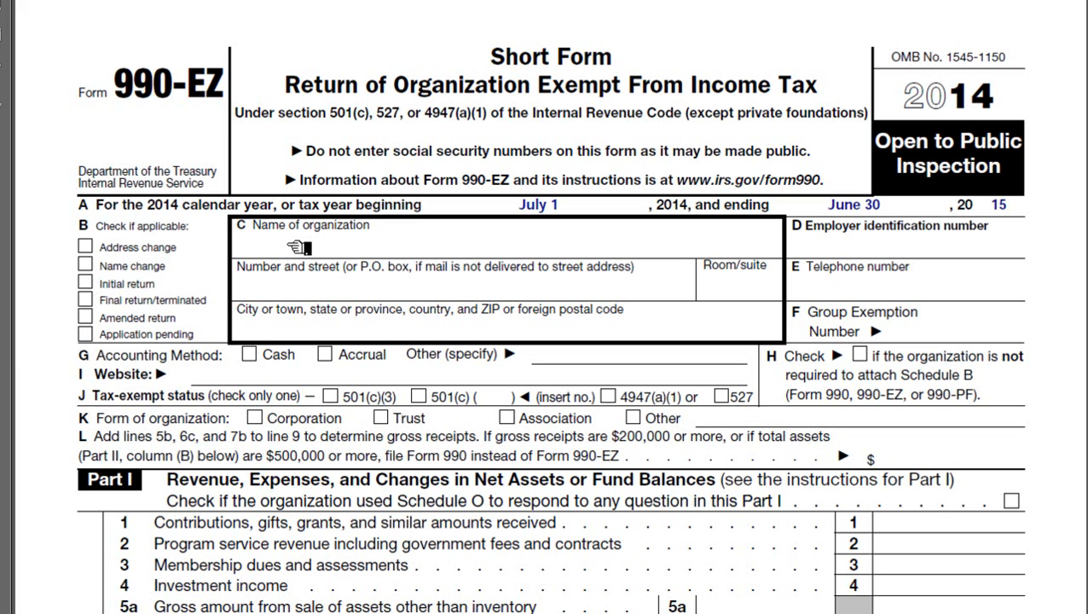
pyautogui.write('Legal name Inc')
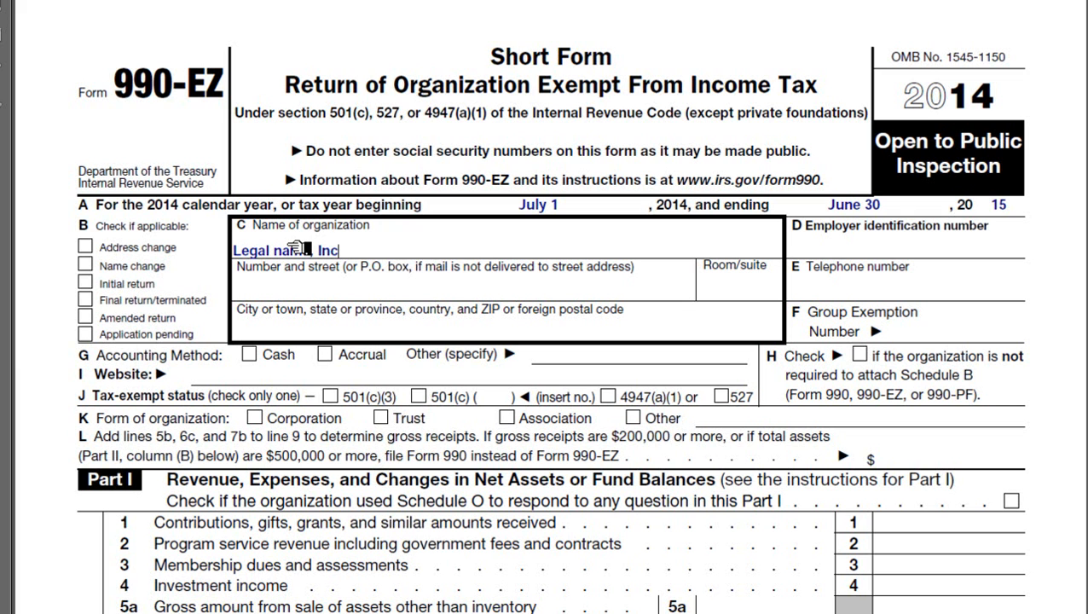
pyautogui.write('.')
pyautogui.write('aka')
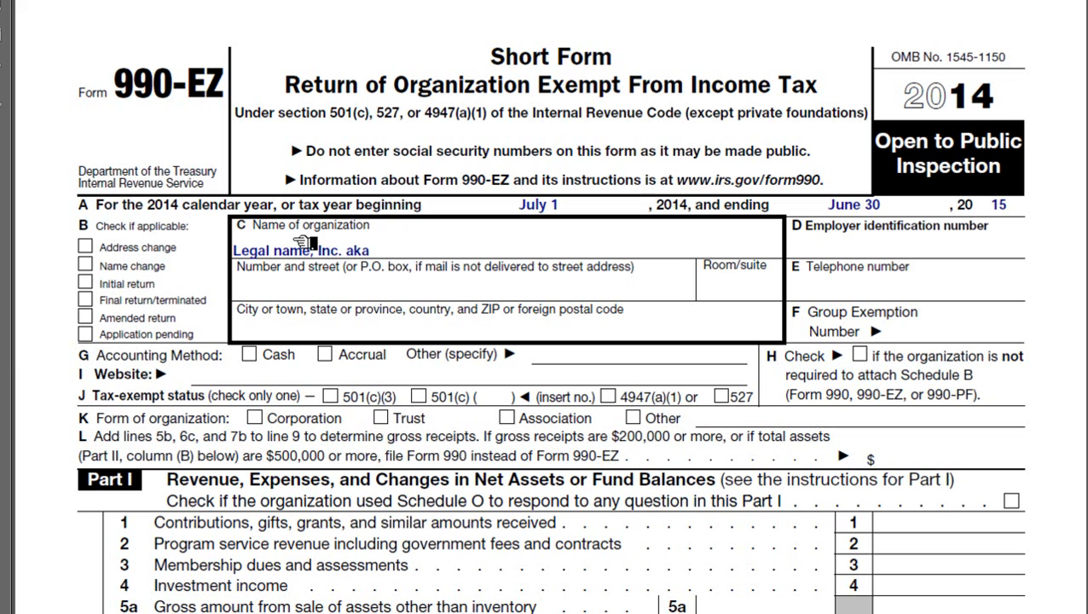
pyautogui.write('Common Name')
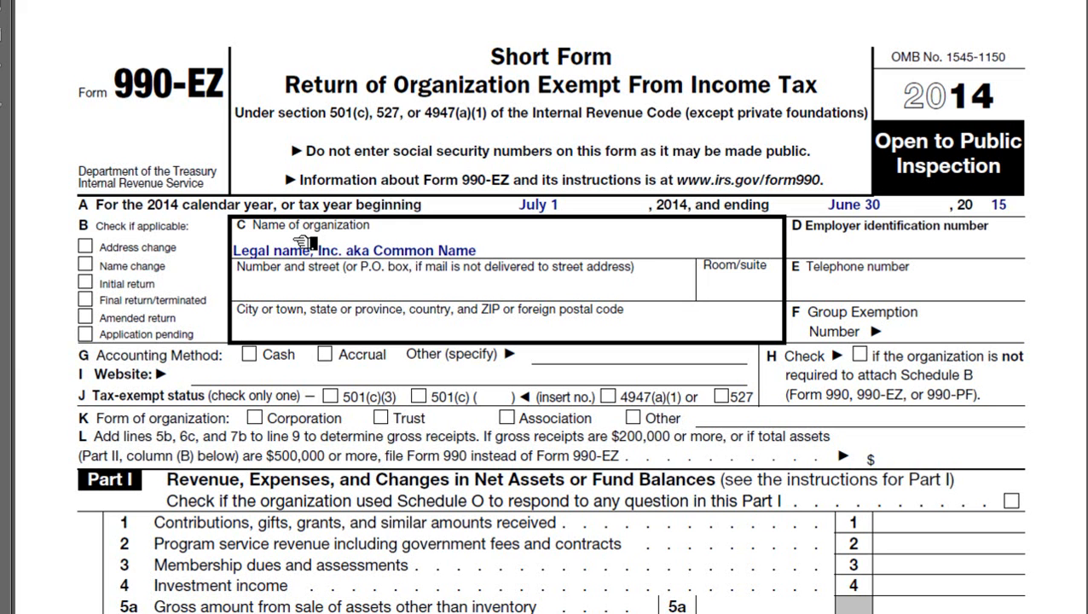
pyautogui.click(848, 250)
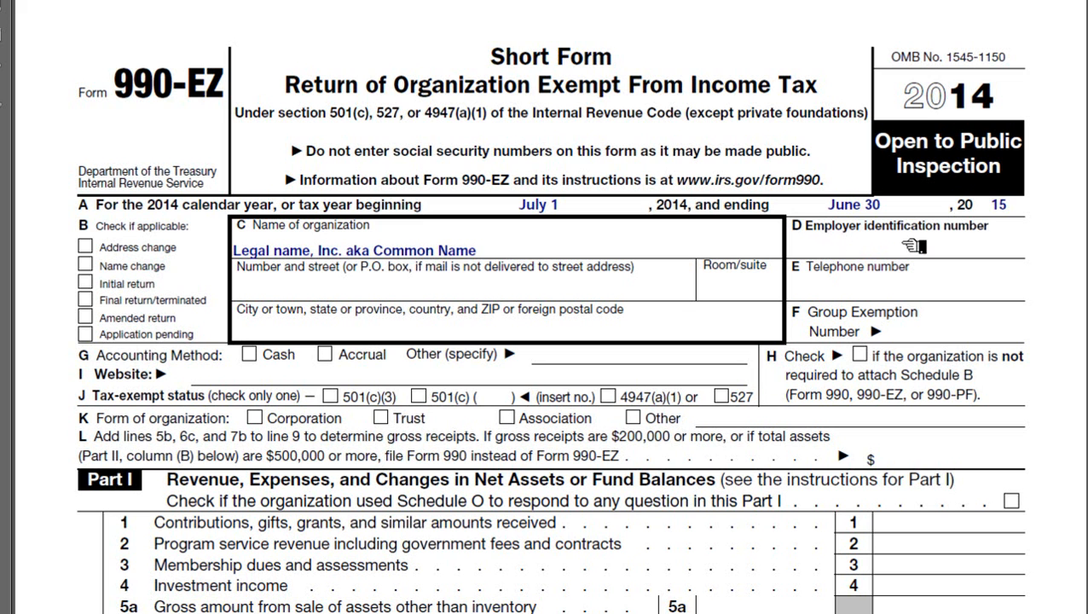
pyautogui.click(258, 292)
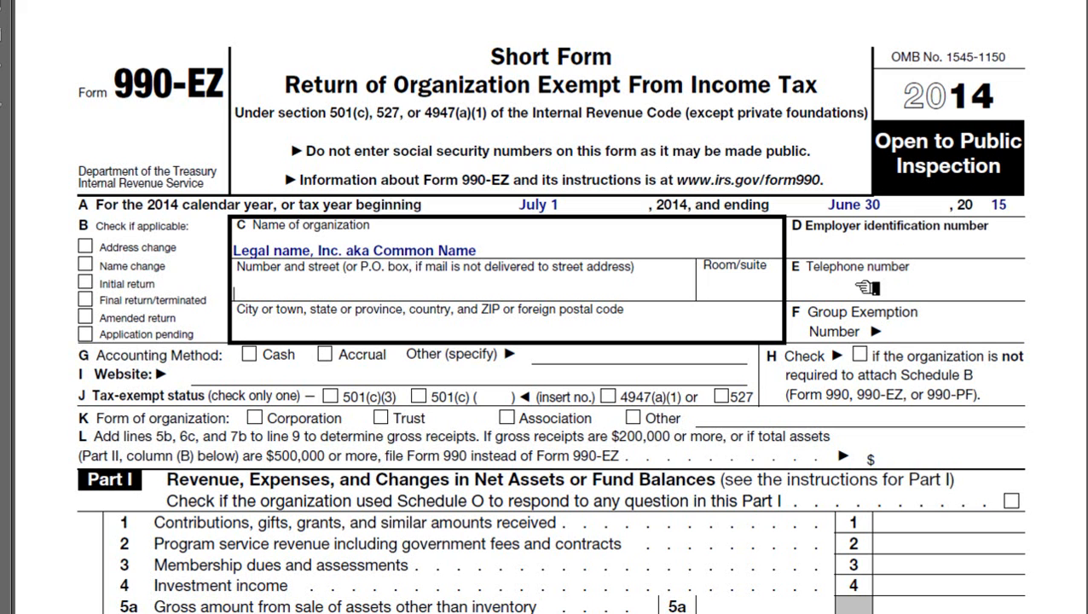
pyautogui.click(828, 288)
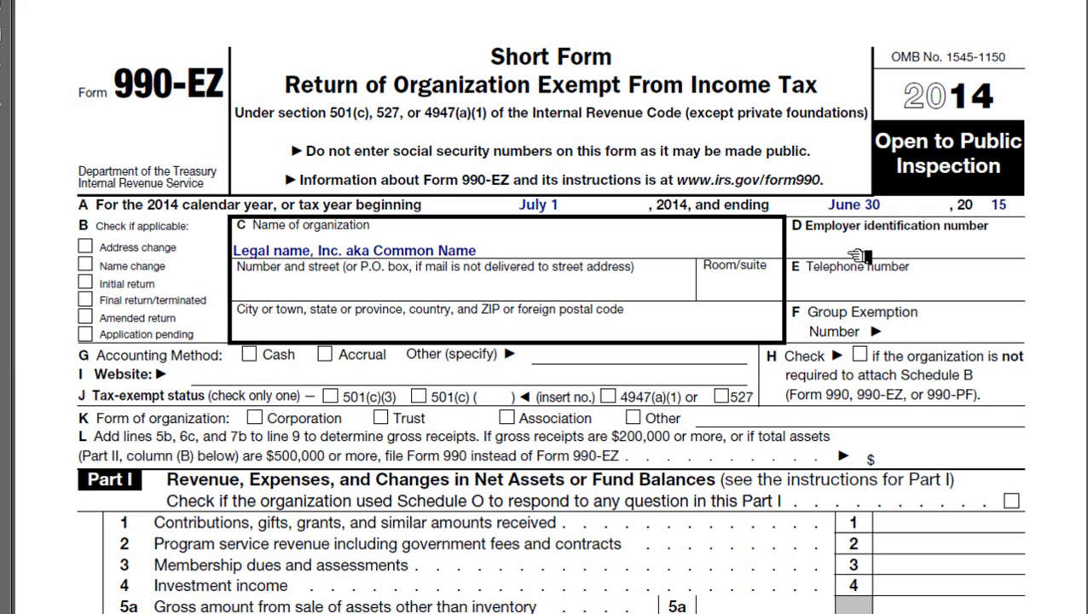
pyautogui.click(905, 332)
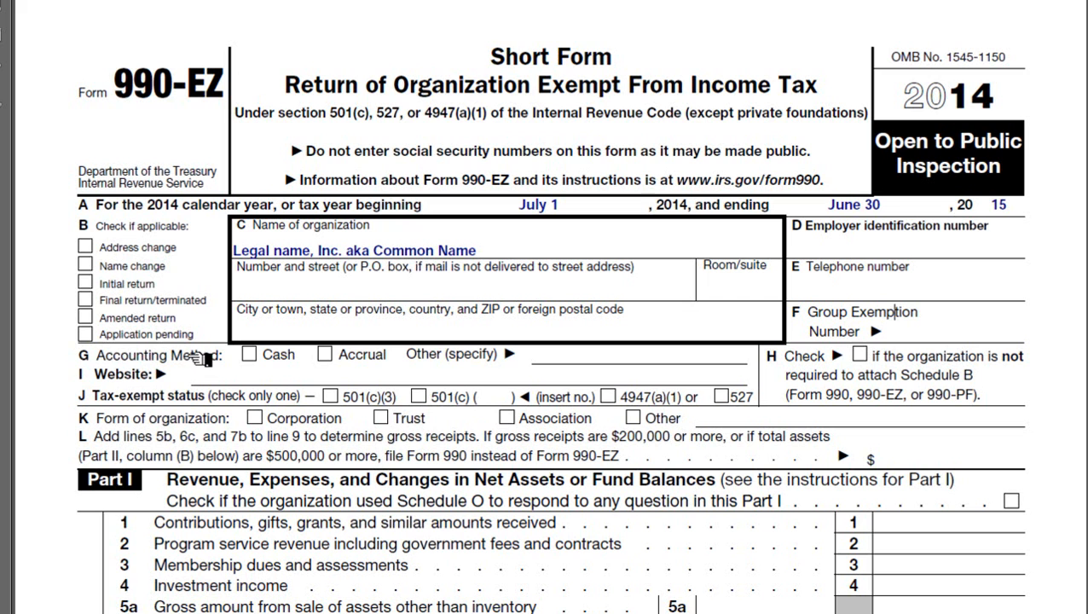
# Set the accounting method on line G to Accrual, leaving Cash unchecked.
pyautogui.click(249, 355)
pyautogui.click(249, 353)
pyautogui.click(324, 353)
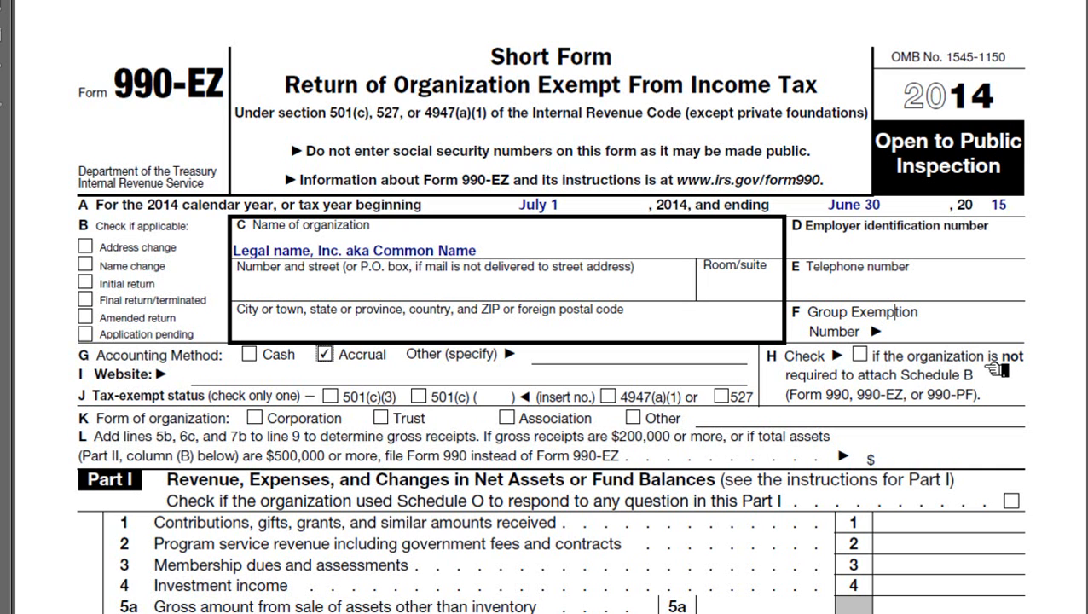
pyautogui.click(859, 355)
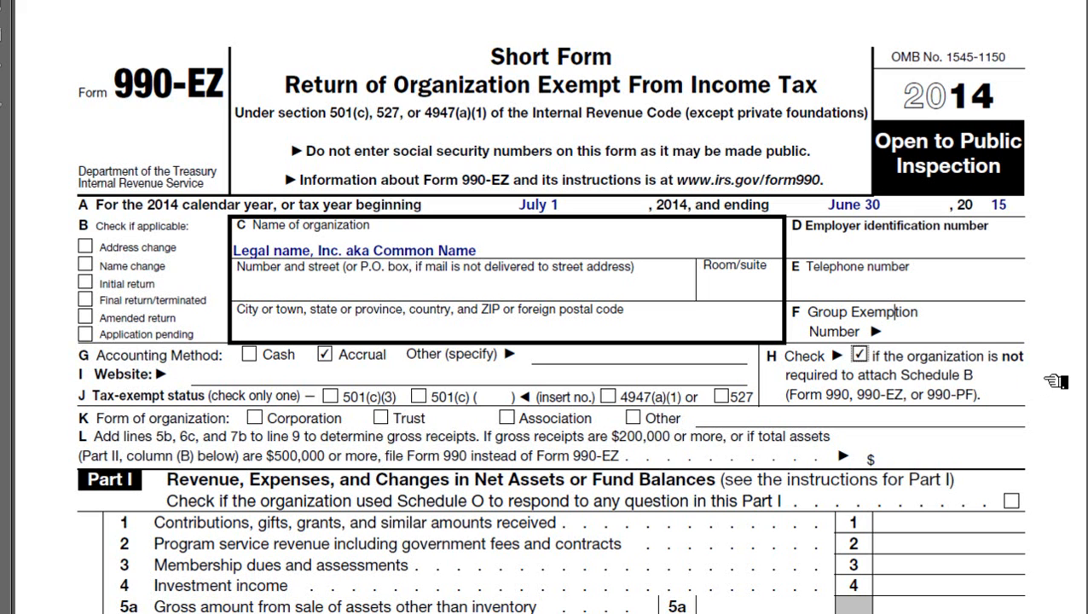
pyautogui.click(858, 355)
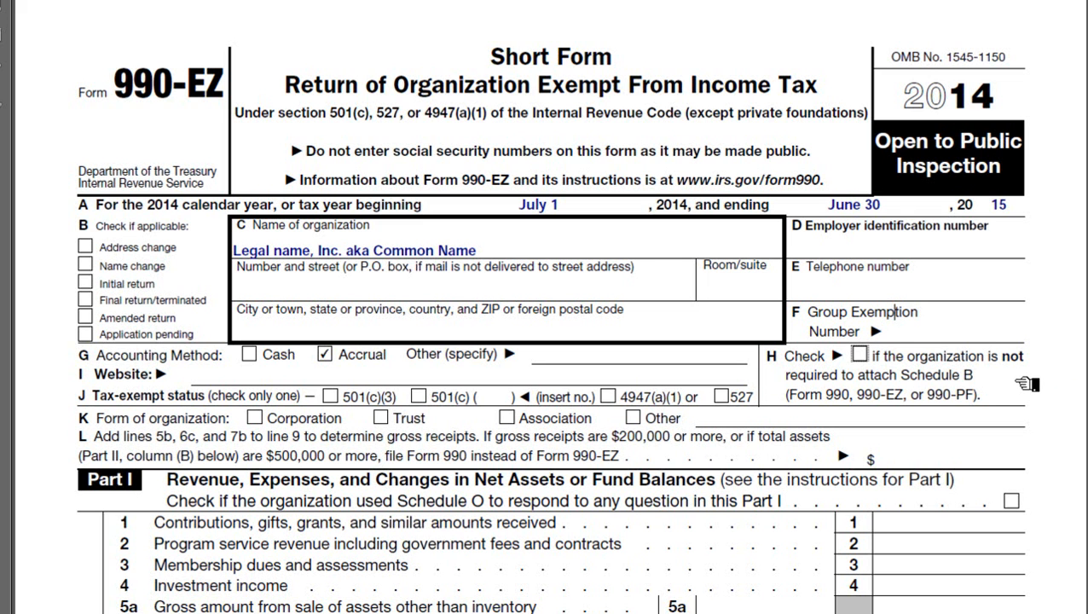
pyautogui.click(860, 354)
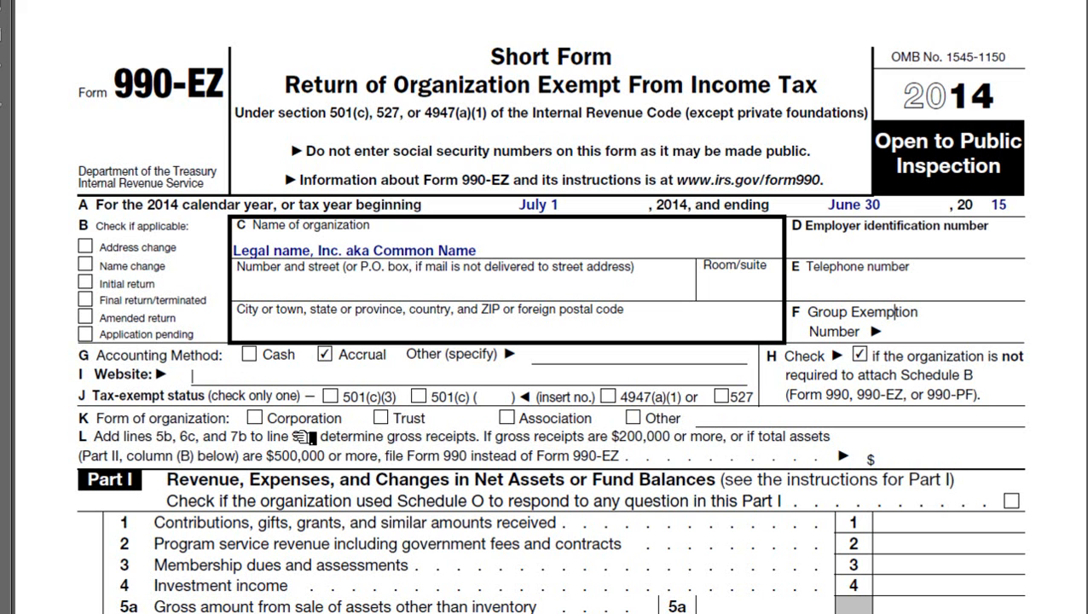
pyautogui.write('www.website.org')
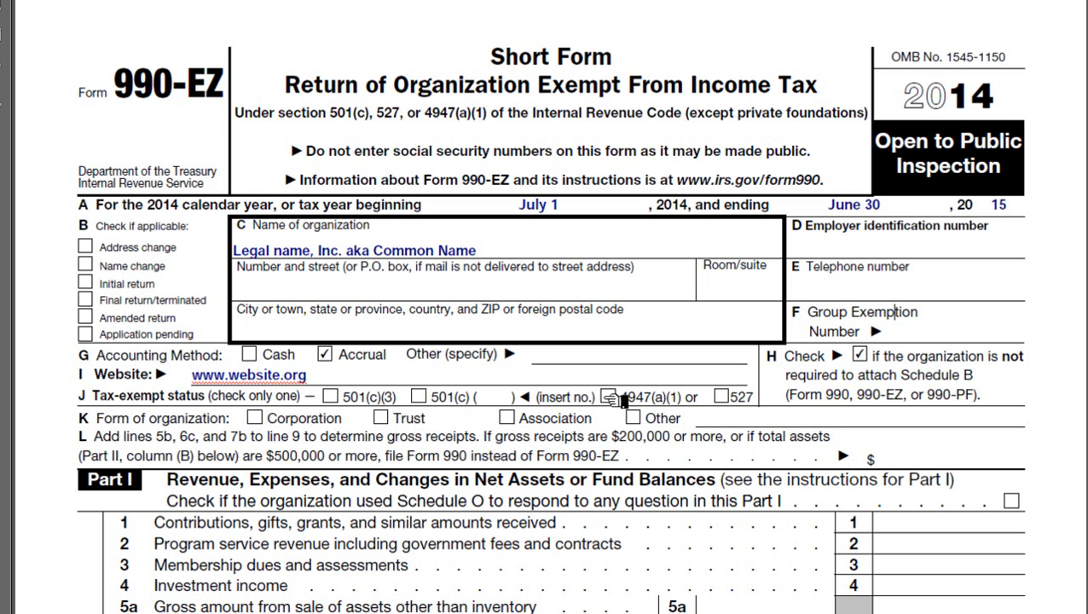
# Set the tax-exempt status on line J to 501(c) with 4 as the inserted number, leaving 501(c)(3) unchecked.
pyautogui.click(332, 397)
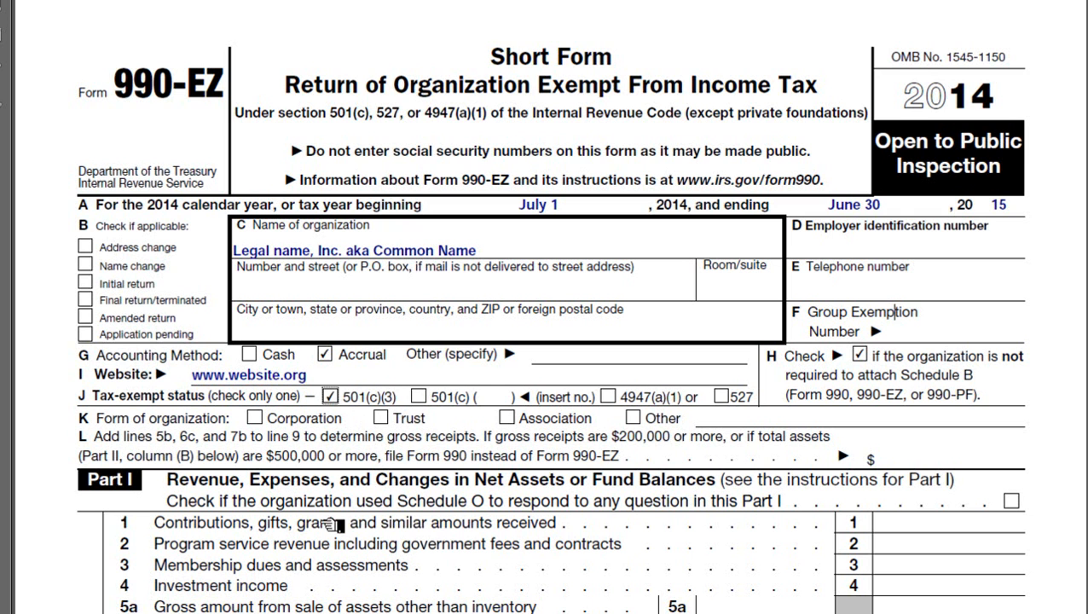
pyautogui.click(332, 397)
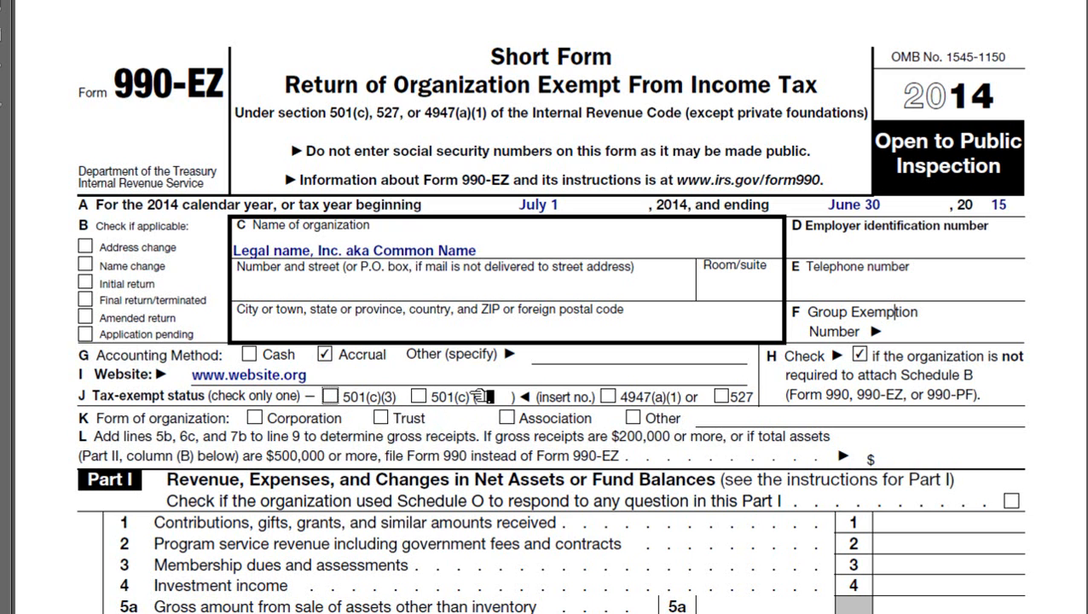
pyautogui.click(419, 397)
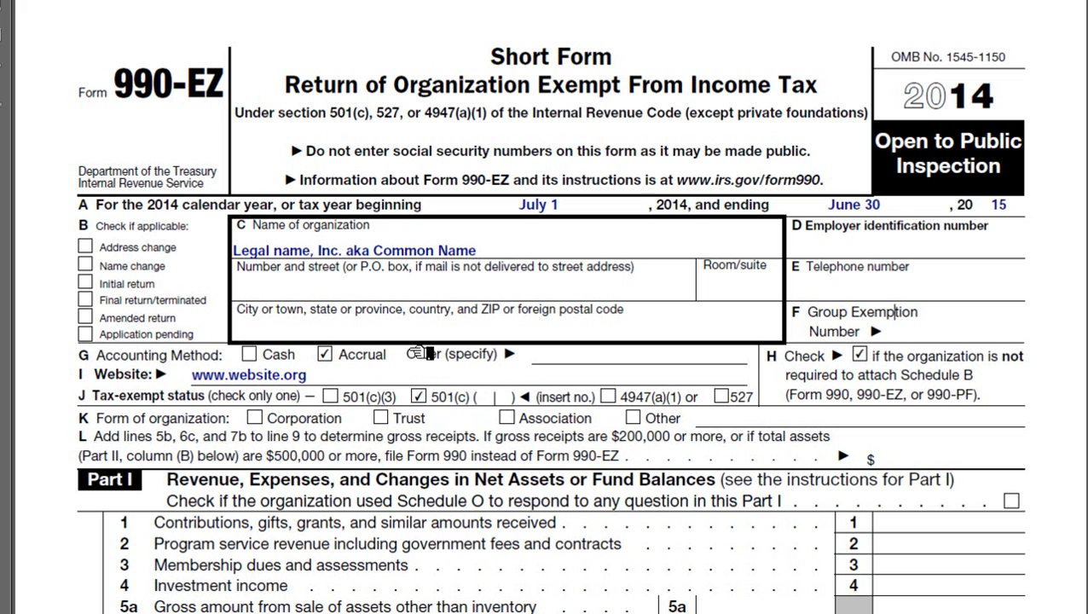
pyautogui.write('7')
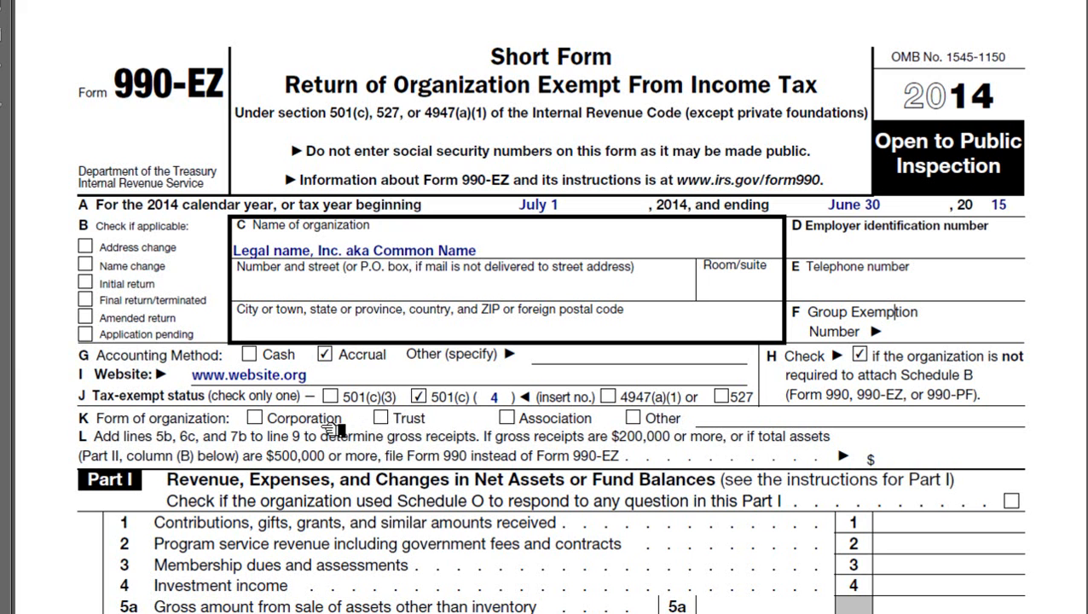
# Try Corporation, Trust and Association in turn as the form of organization on line K, clearing each again.
pyautogui.click(258, 420)
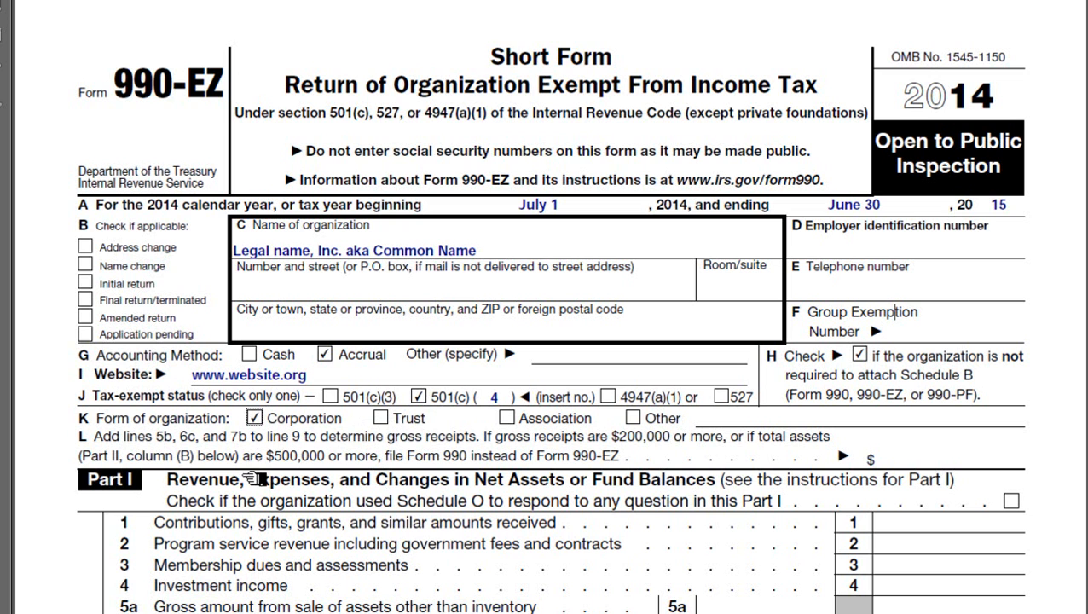
pyautogui.click(256, 418)
pyautogui.click(381, 418)
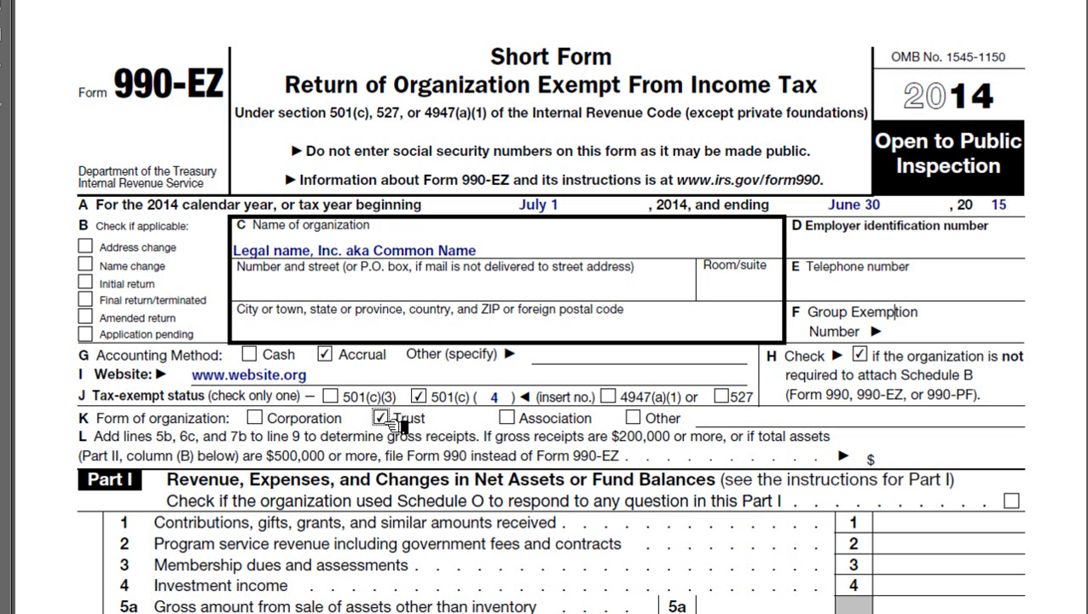
pyautogui.click(386, 418)
pyautogui.click(510, 418)
pyautogui.click(506, 418)
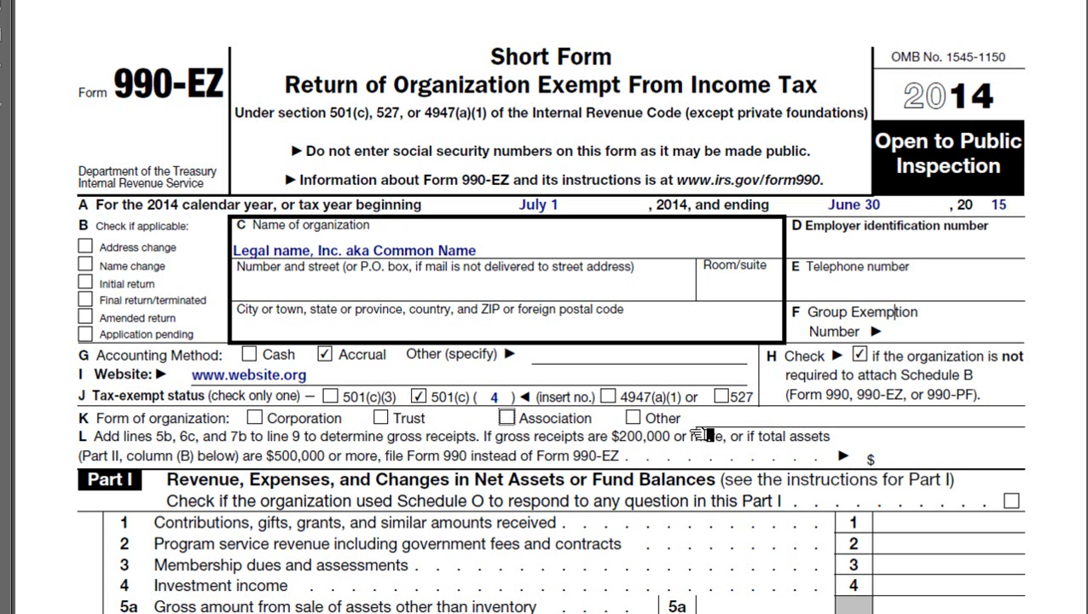